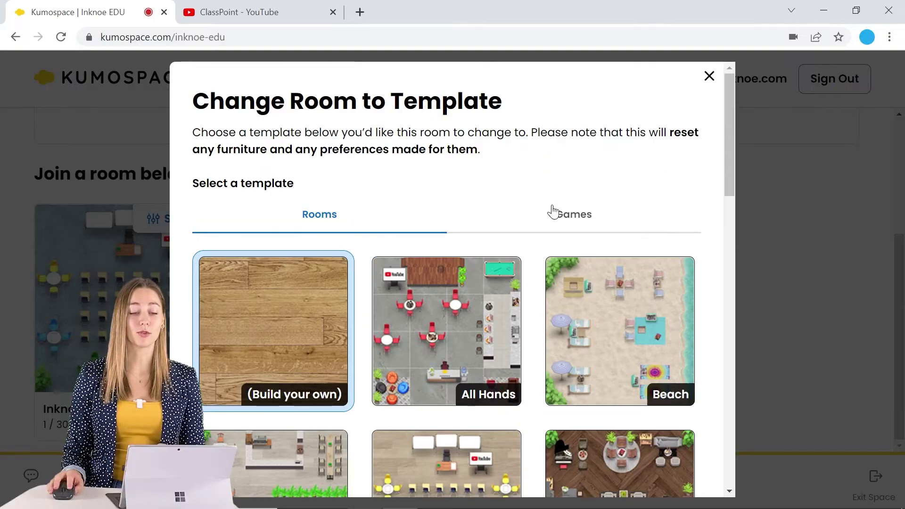
Step: Close the room template chooser without changing the template and enter the Inknoe Edu room
left_click(704, 87)
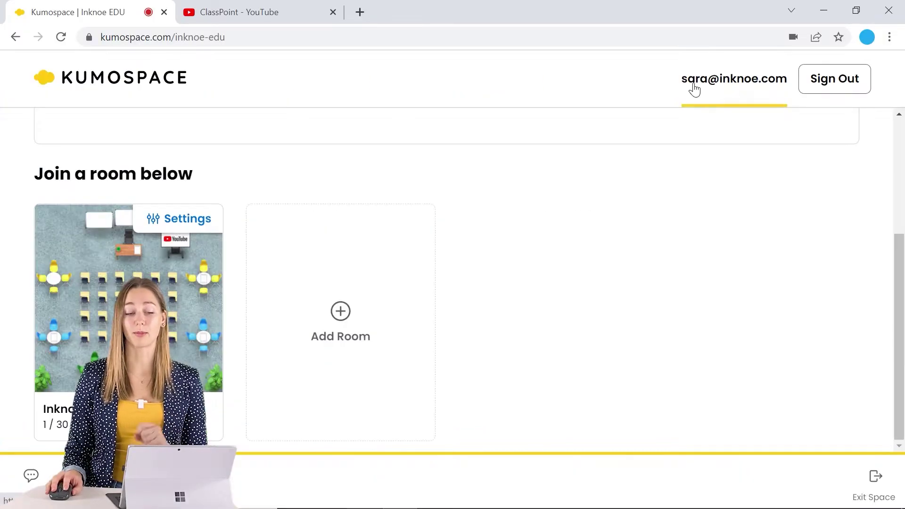
left_click(148, 228)
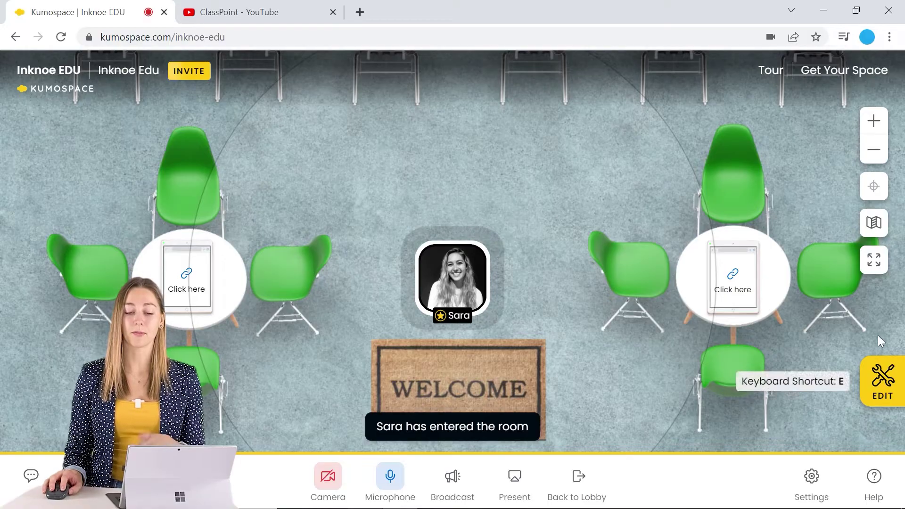
Step: Change the room's flooring to a brown Wood Herringbone and leave room editing
left_click(885, 394)
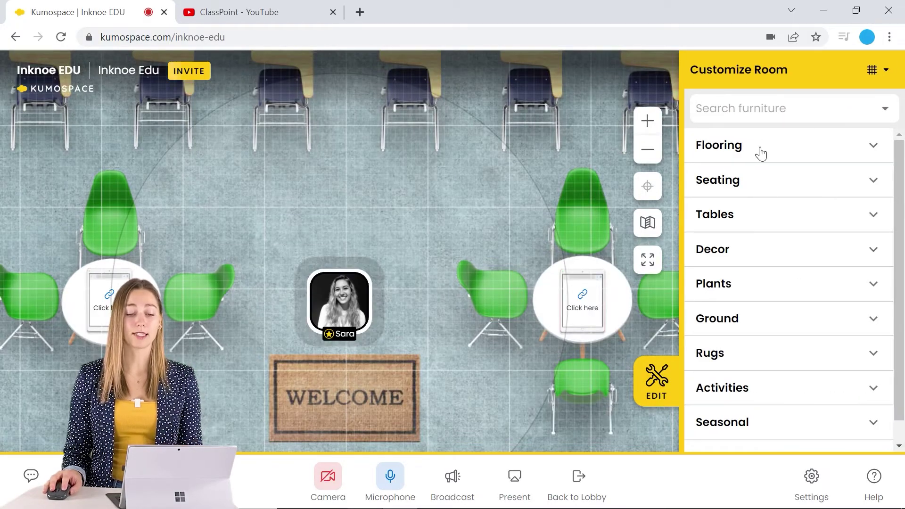
left_click(760, 151)
scroll(748, 361, "down", 15)
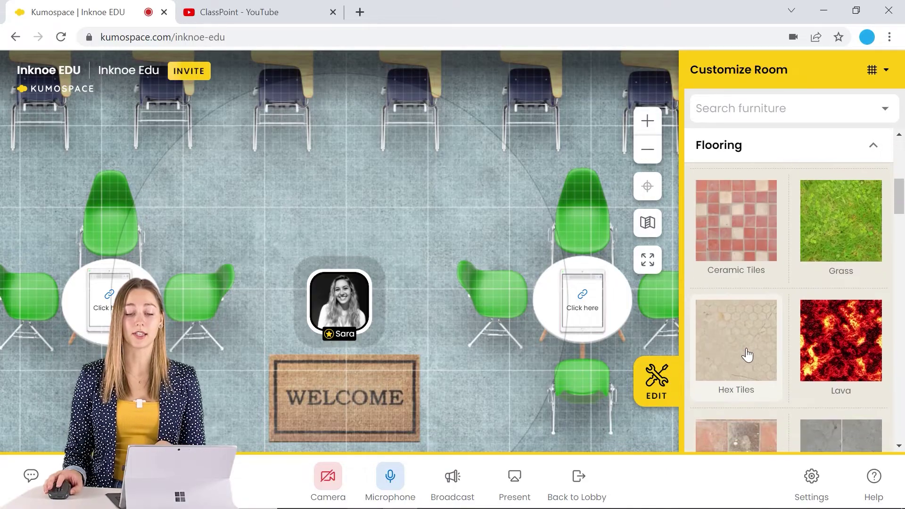
scroll(783, 275, "down", 8)
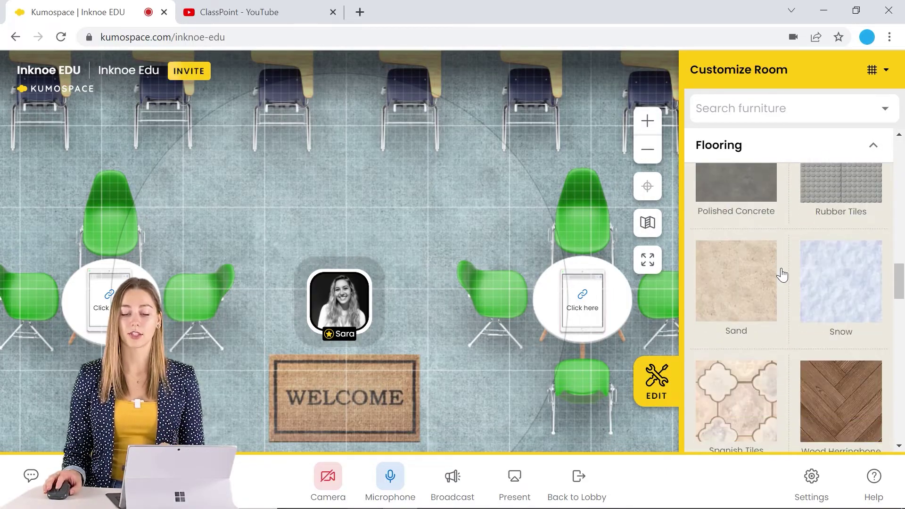
left_click(825, 204)
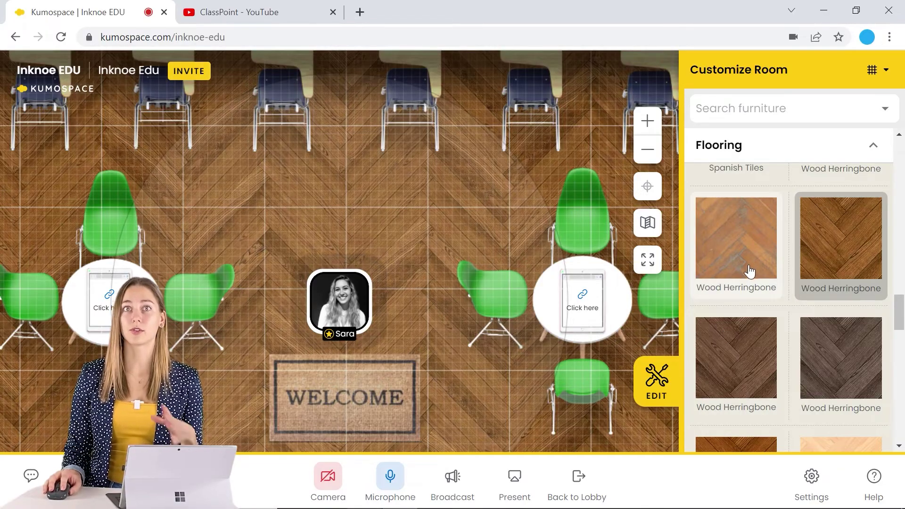
left_click(752, 151)
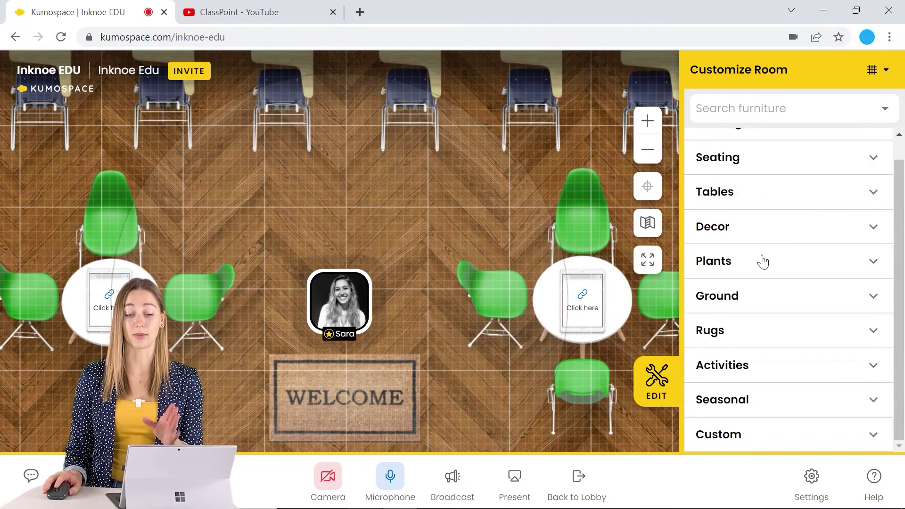
left_click(656, 381)
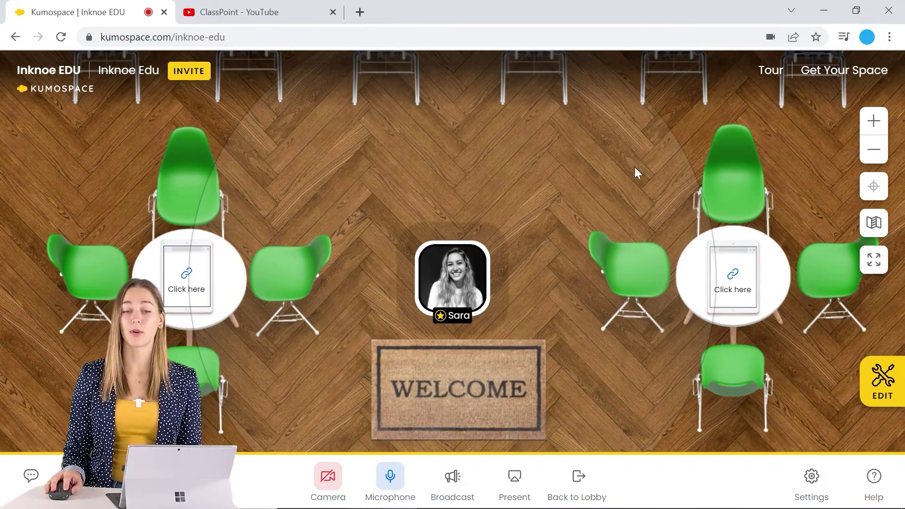
Step: Move the avatar among the student desks, view the website linked from the blue table's tablet, and close it
scroll(741, 148, "down", 3)
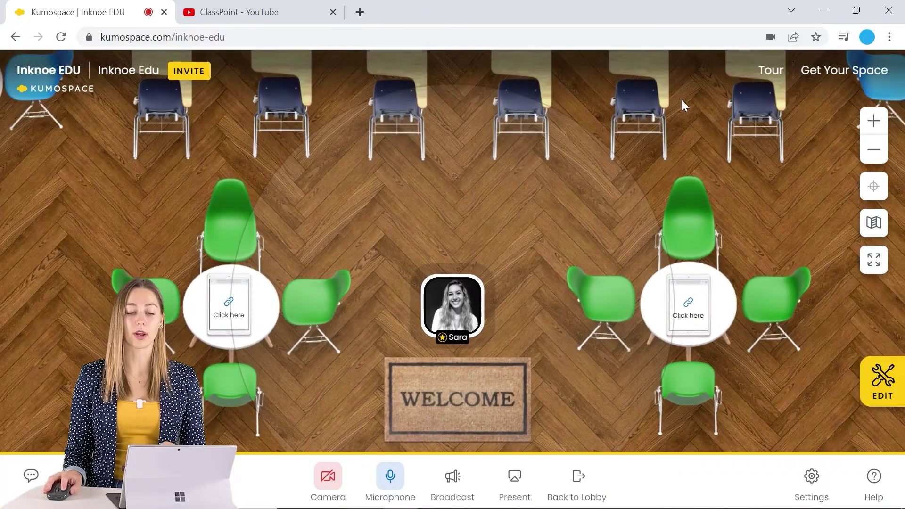
left_click(689, 100)
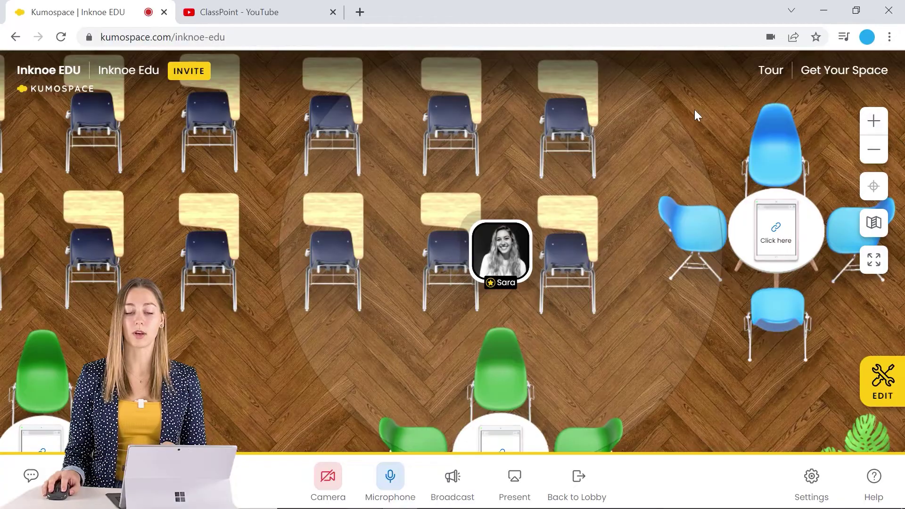
left_click(779, 236)
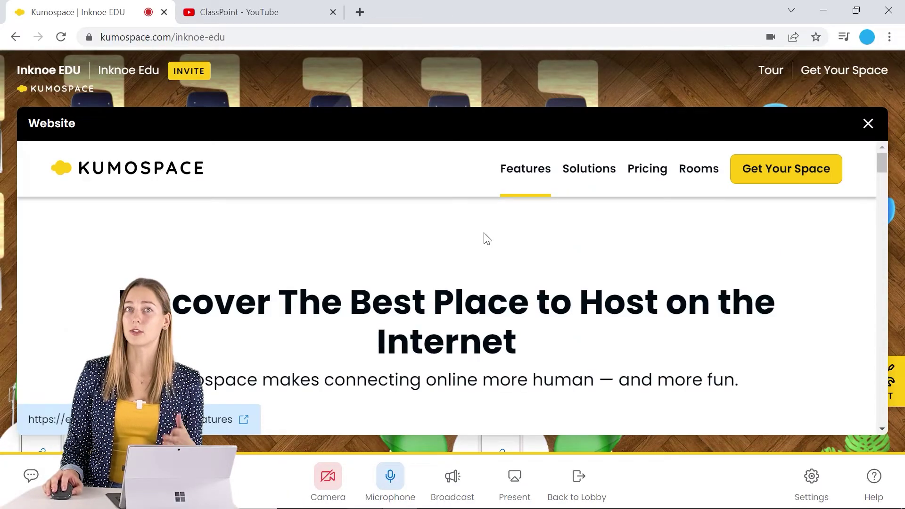
left_click(859, 135)
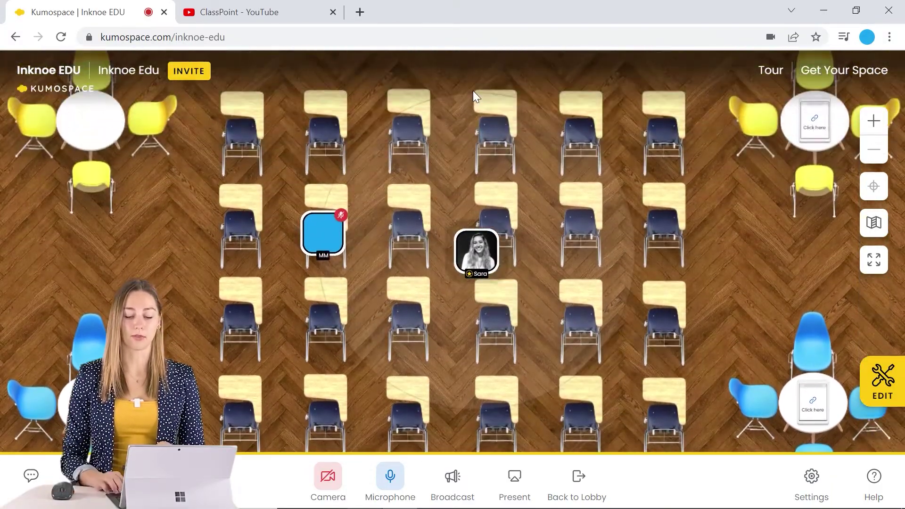
Step: Walk the avatar to the front of the classroom and back and forth between the teacher's desk and the leftmost whiteboard
left_click(473, 96)
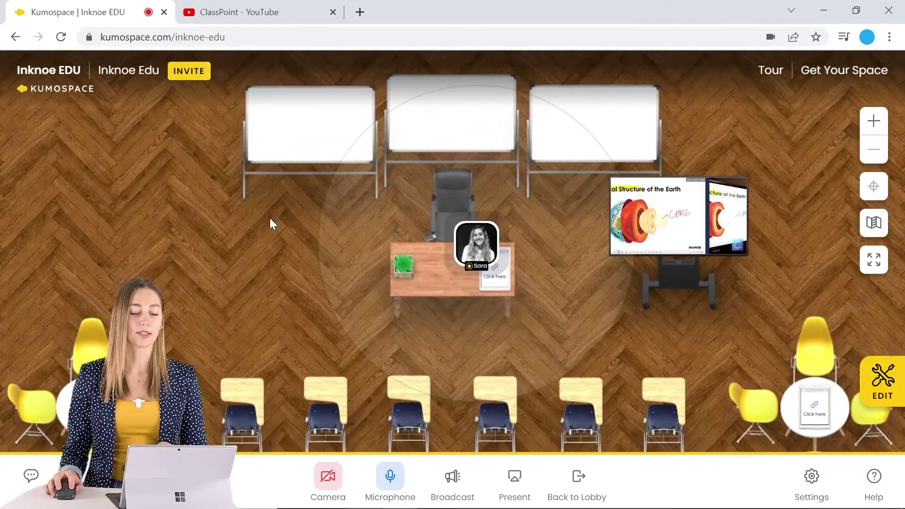
left_click(318, 151)
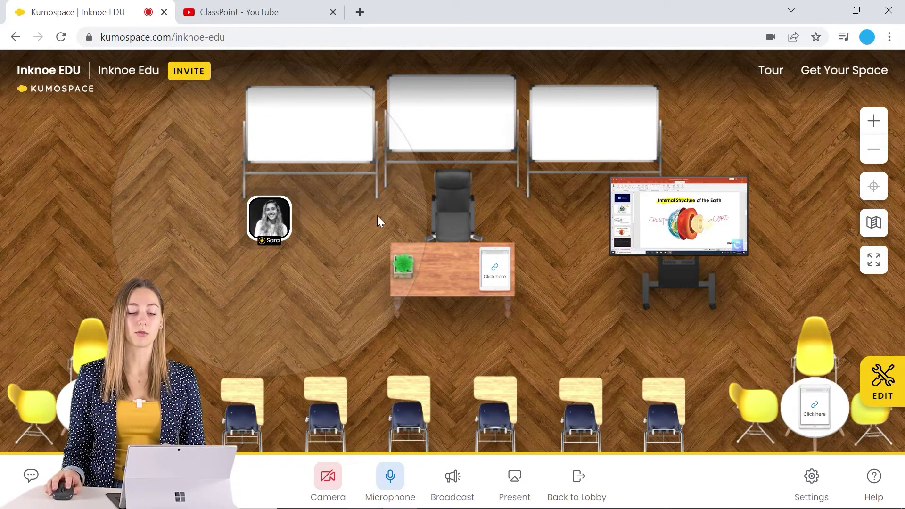
mouse_move(291, 210)
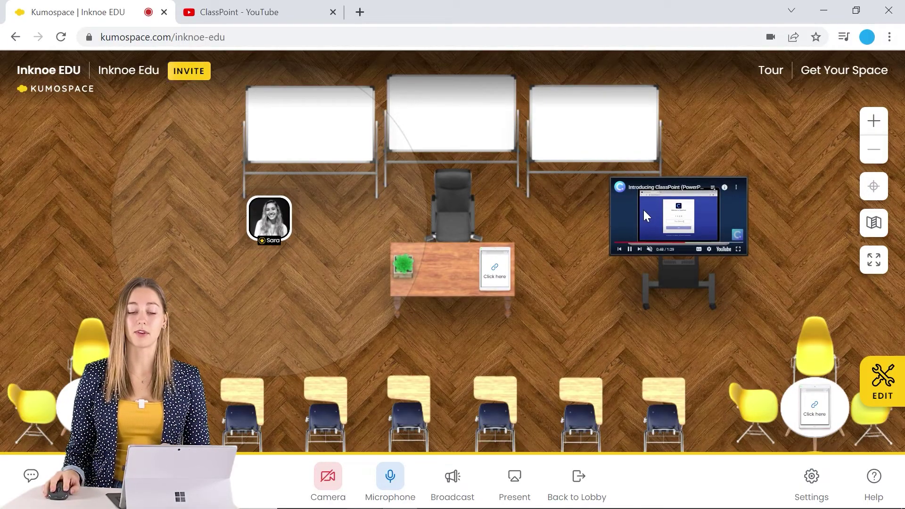
left_click(492, 230)
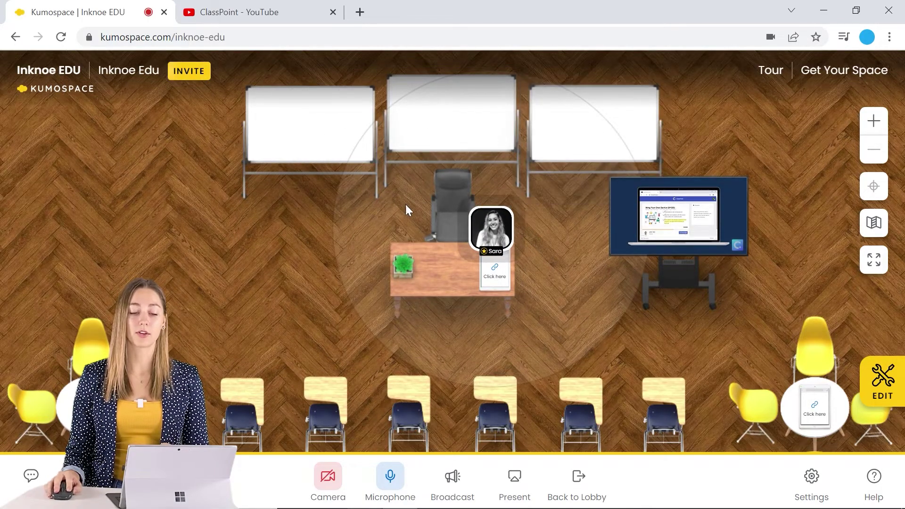
mouse_move(662, 219)
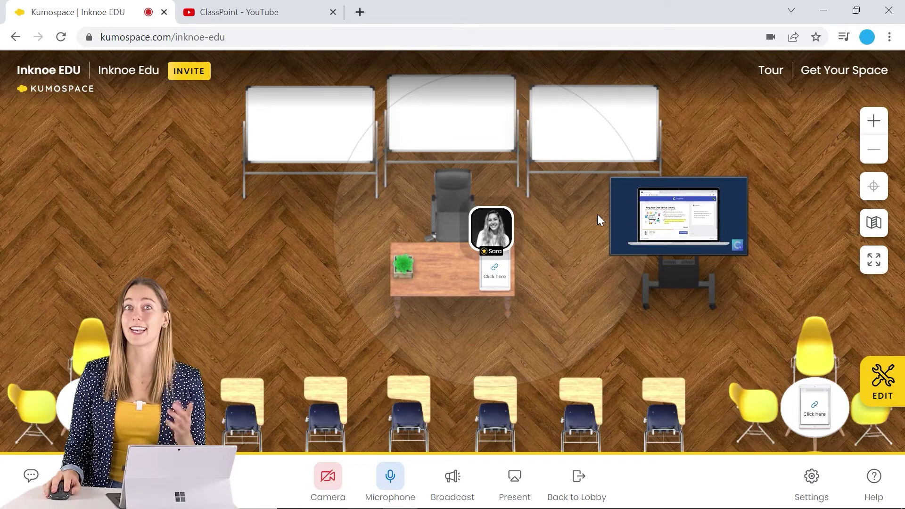
left_click(289, 223)
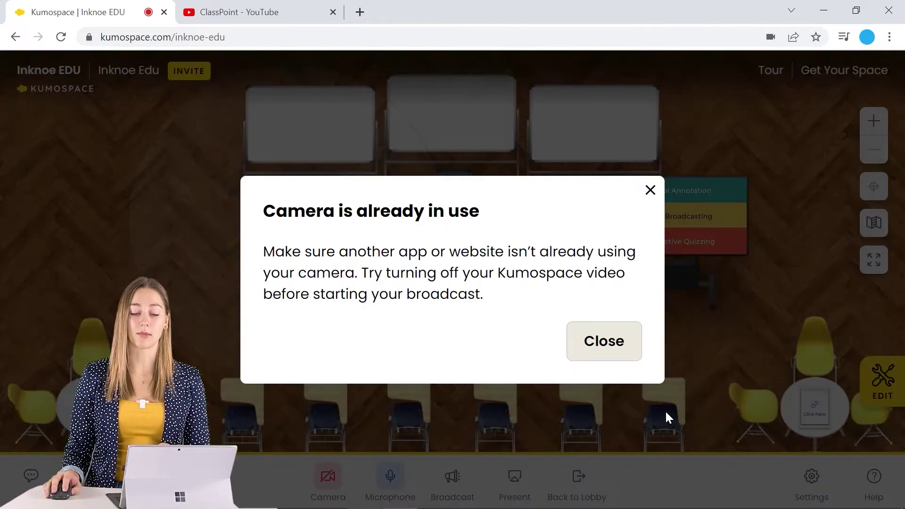
Step: Dismiss the camera notice and start the Present function for the room
left_click(590, 352)
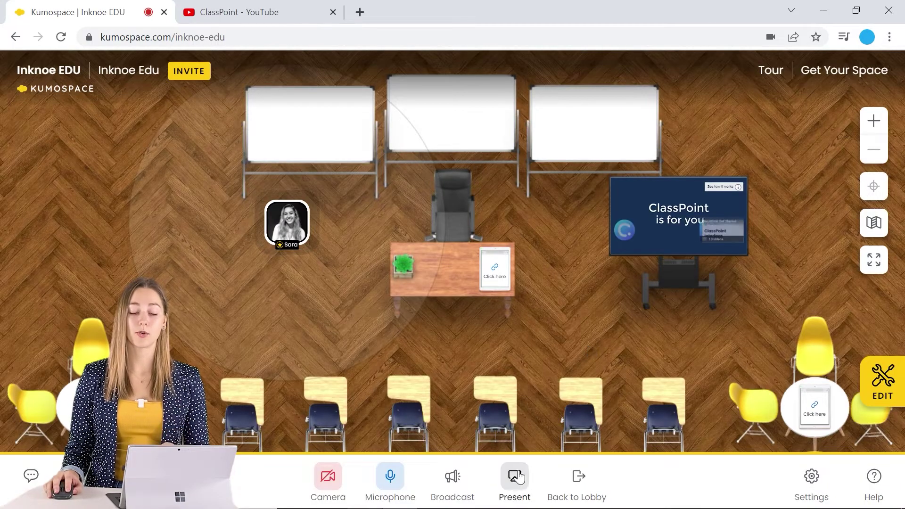
left_click(512, 497)
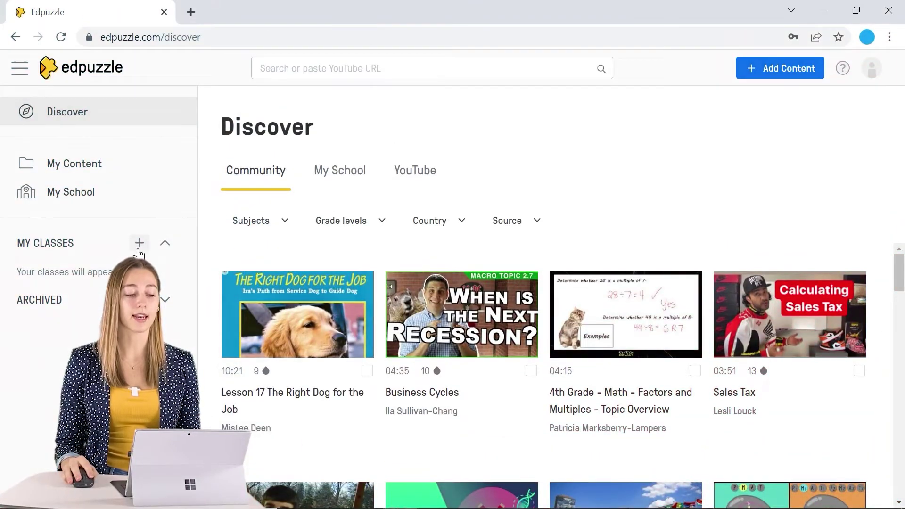
Step: Review the LMS connections and the form for creating a new class, and close it without creating one
left_click(139, 243)
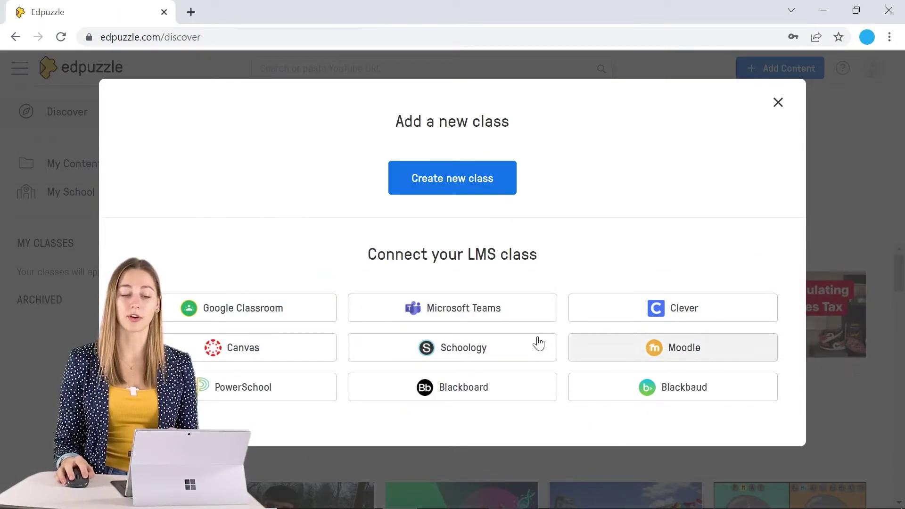
left_click(482, 191)
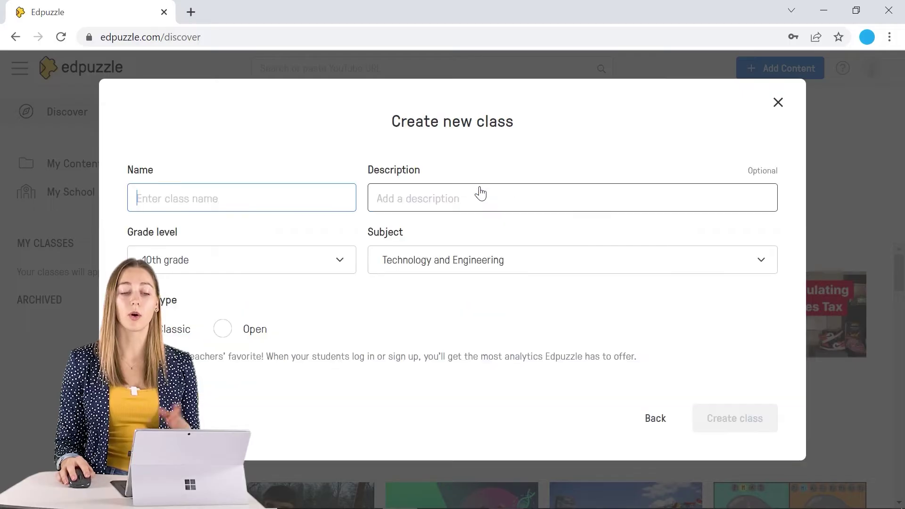
left_click(781, 106)
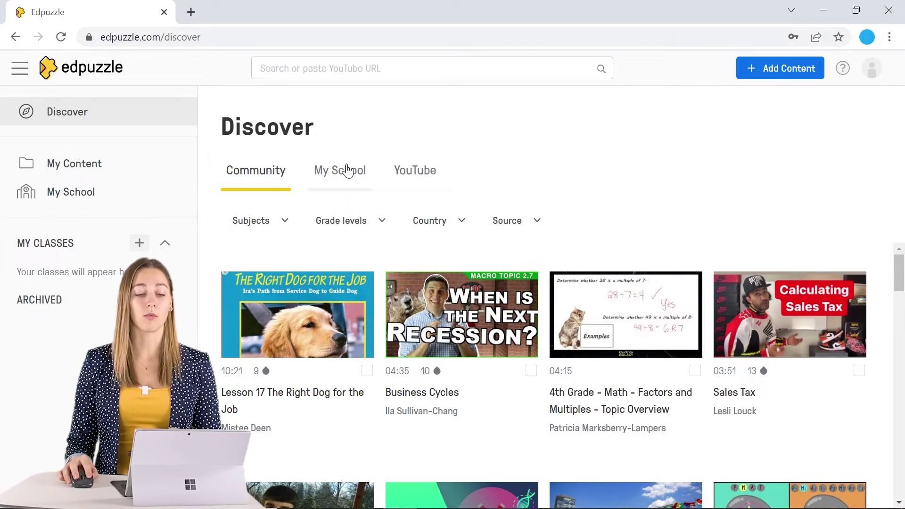
Step: Show the YouTube channel in Discover and search the video library for "brain"
left_click(421, 175)
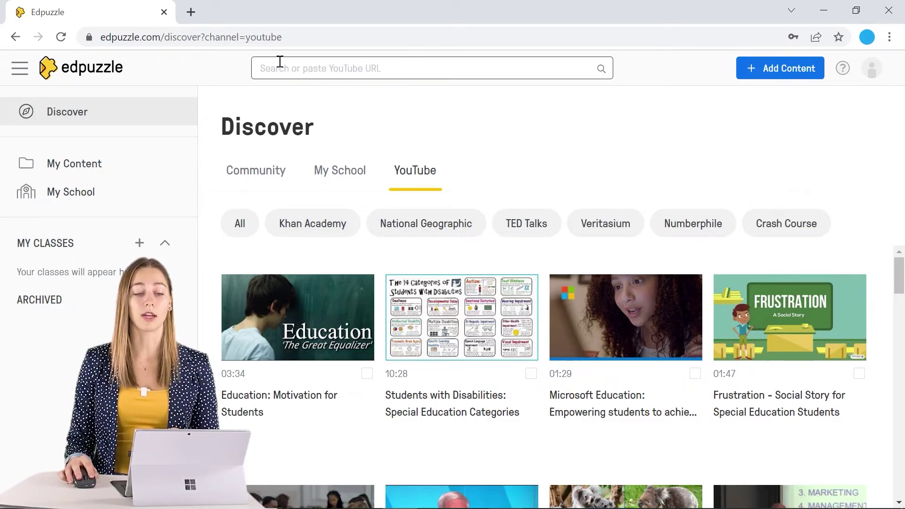
left_click(403, 79)
left_click(332, 121)
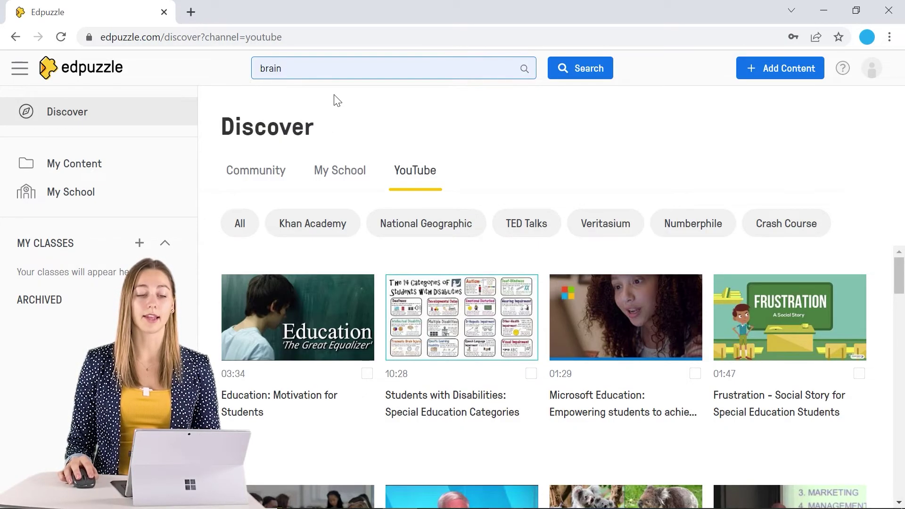
left_click(580, 71)
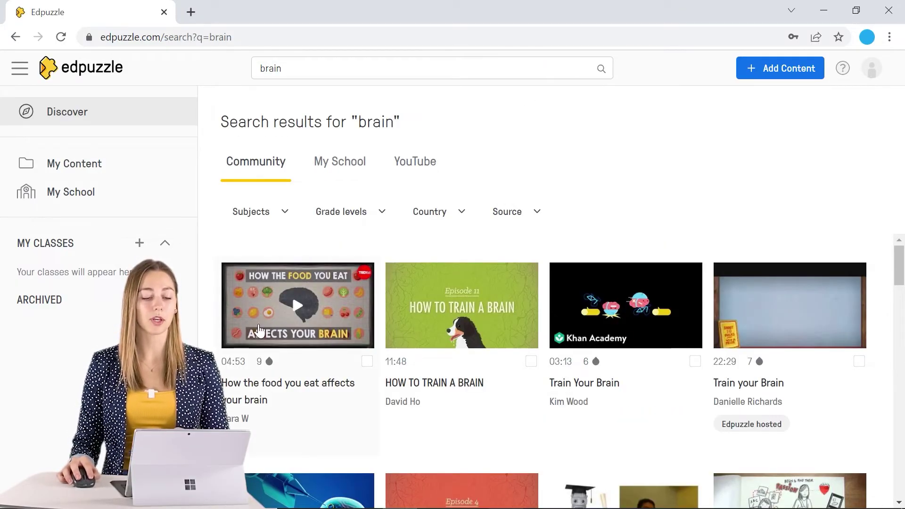
Step: Open the community video "How the food you eat affects your brain" and switch to the first of its other versions
left_click(286, 328)
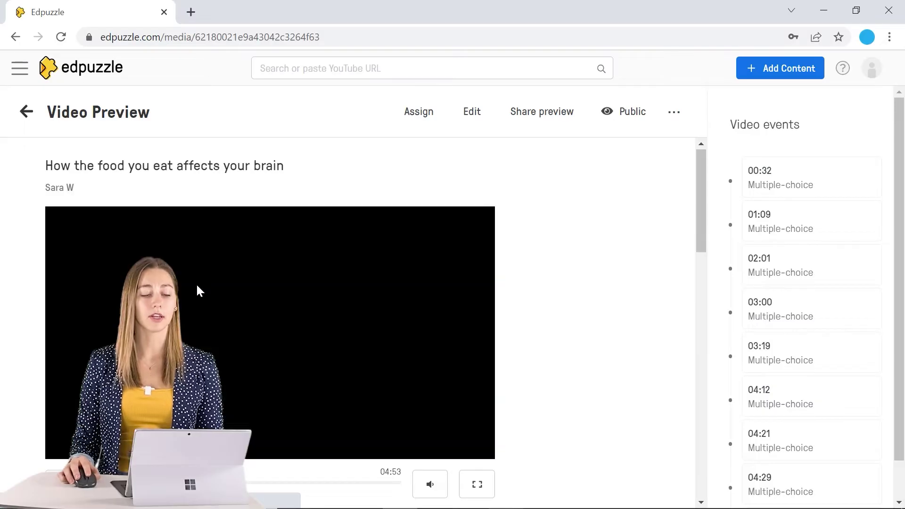
scroll(198, 289, "down", 6)
scroll(300, 315, "down", 1)
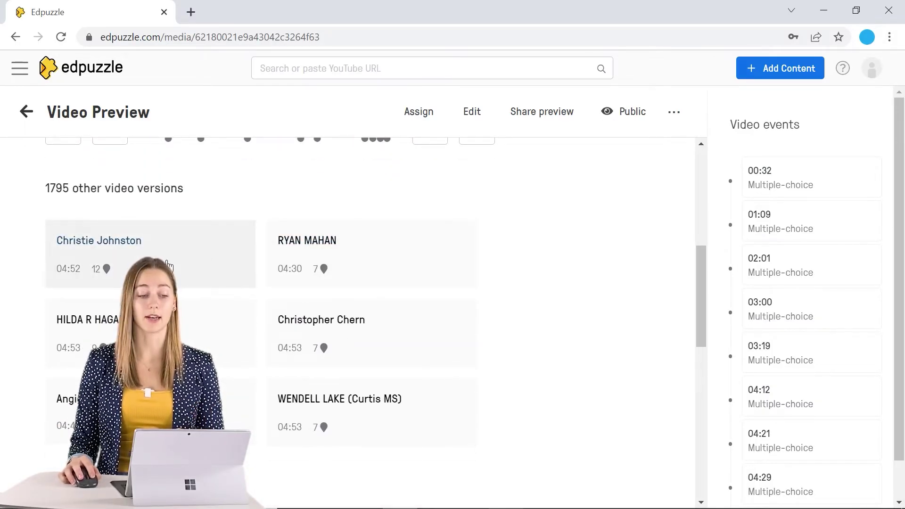
left_click(212, 261)
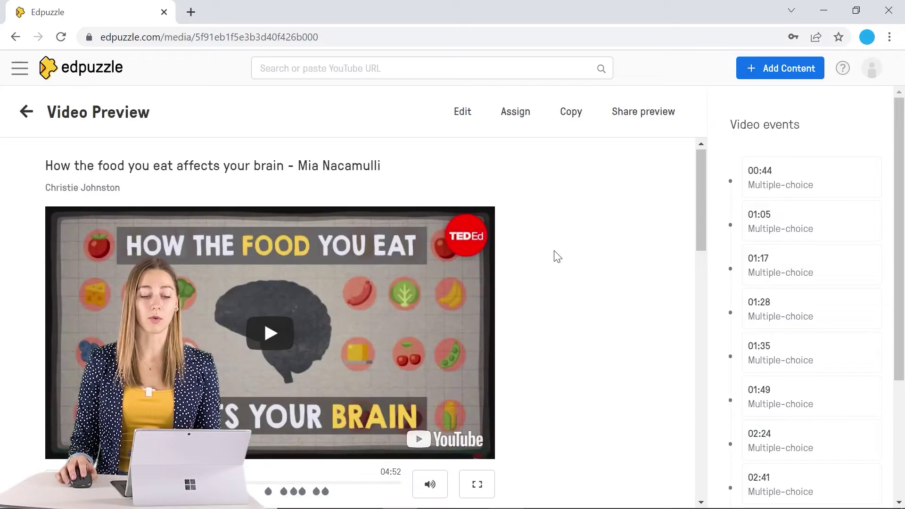
scroll(556, 257, "down", 3)
scroll(556, 258, "up", 1)
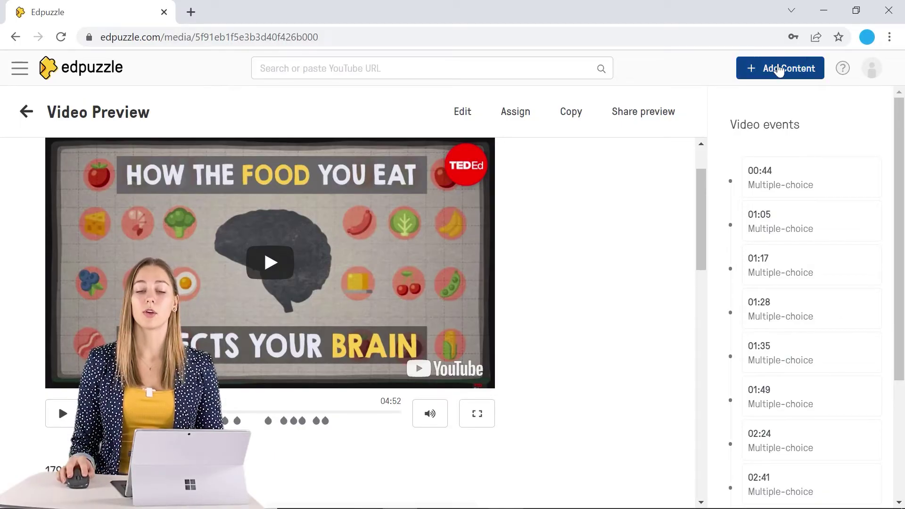
Step: Look over the options for adding content, such as uploading or recording a video, and close them
left_click(787, 72)
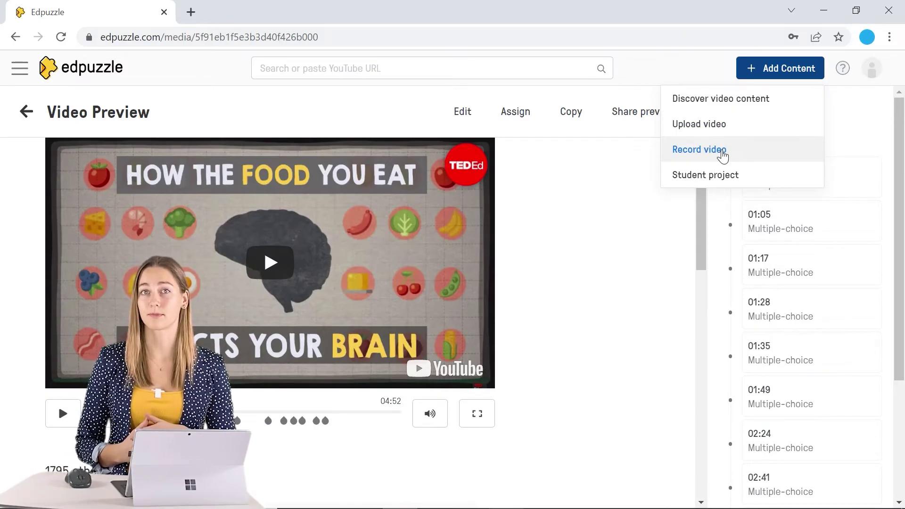
left_click(587, 282)
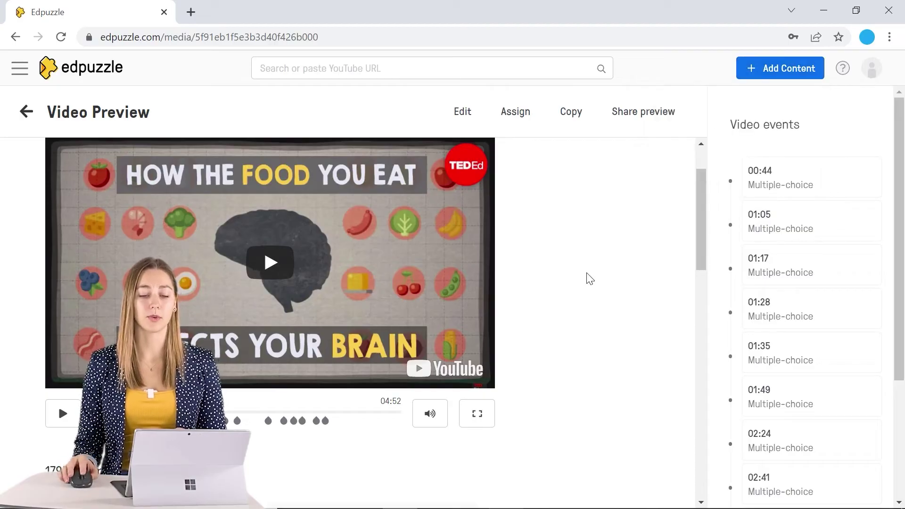
Step: Play the video preview up to a multiple-choice question and examine the question with its answer options
scroll(588, 277, "down", 3)
left_click(179, 280)
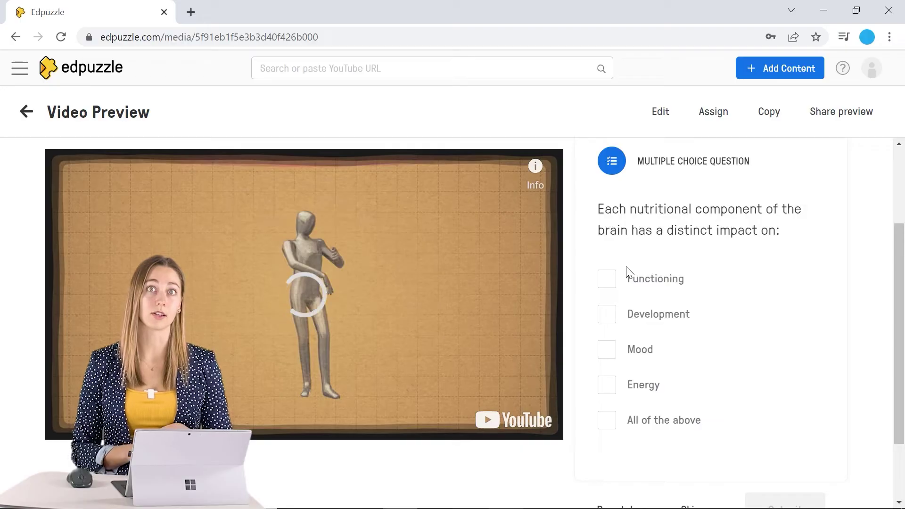
scroll(730, 197, "down", 2)
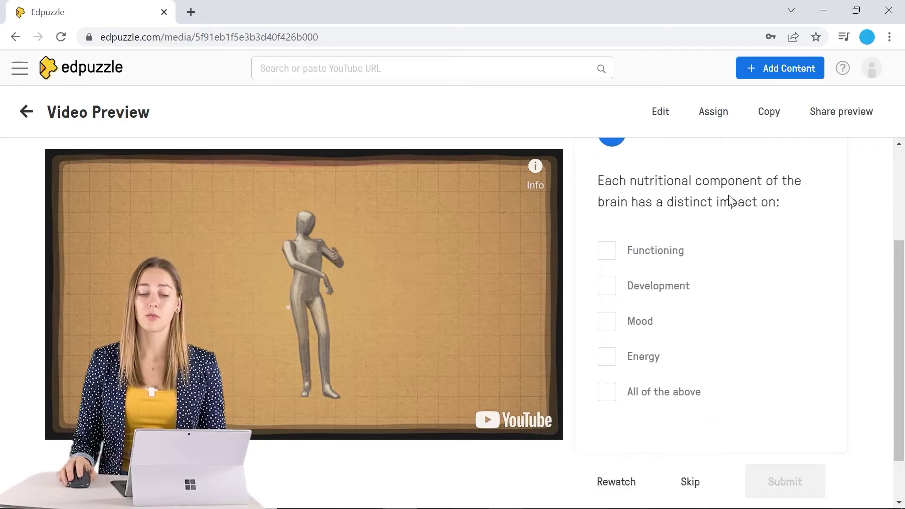
scroll(691, 278, "up", 5)
scroll(692, 276, "down", 2)
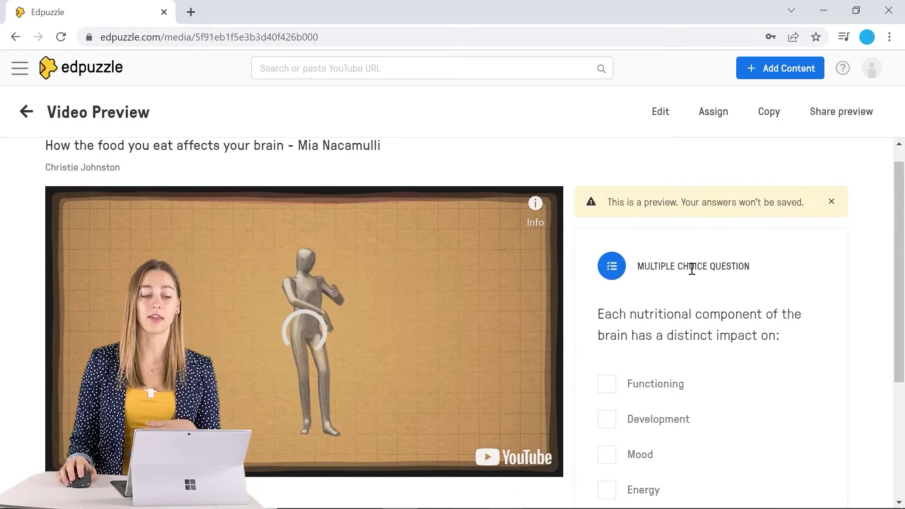
Step: Open the video for editing, play its opening, and cut about 10 seconds off the start
scroll(620, 256, "up", 2)
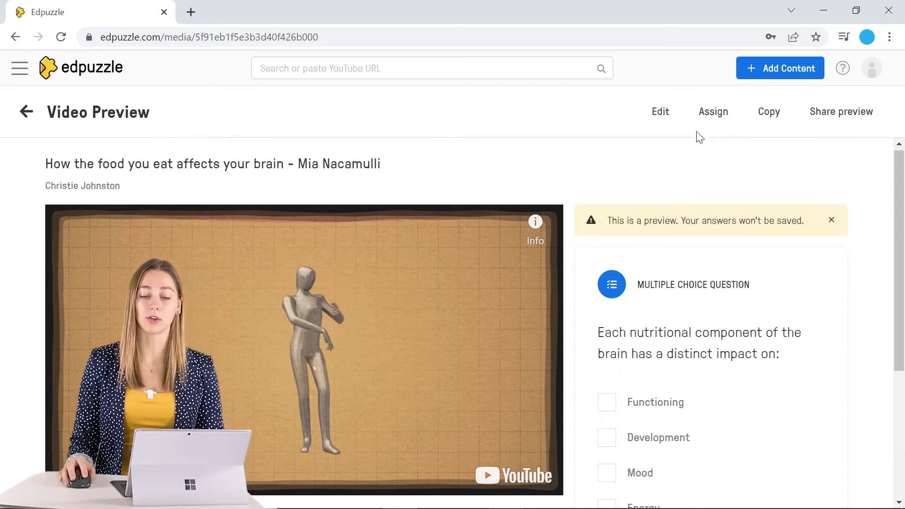
left_click(665, 115)
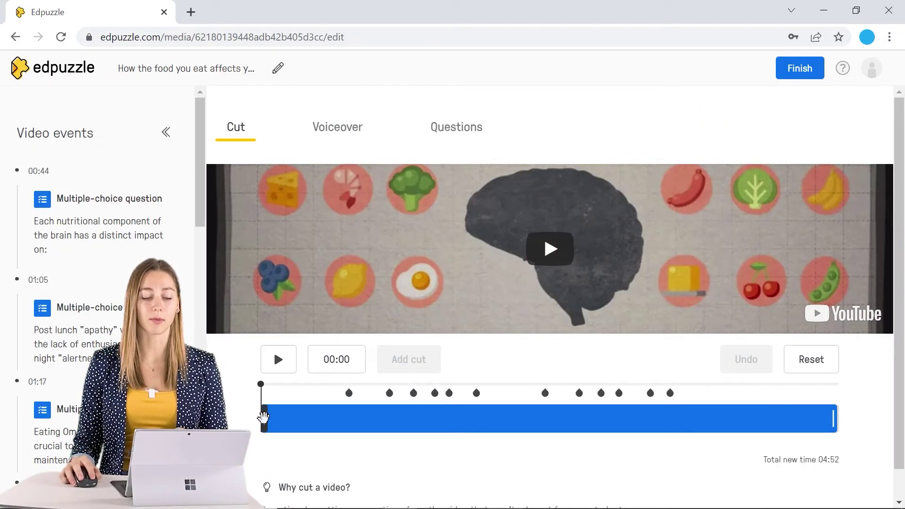
left_click(264, 418)
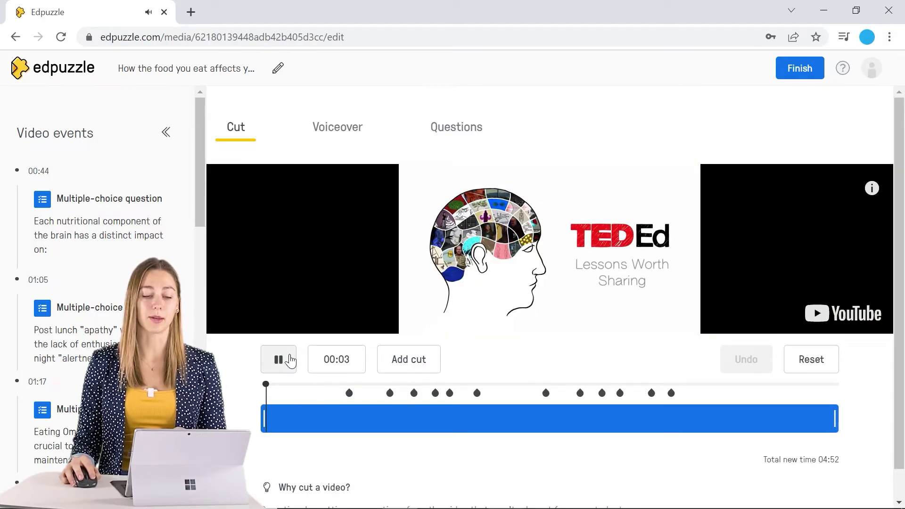
left_click(291, 361)
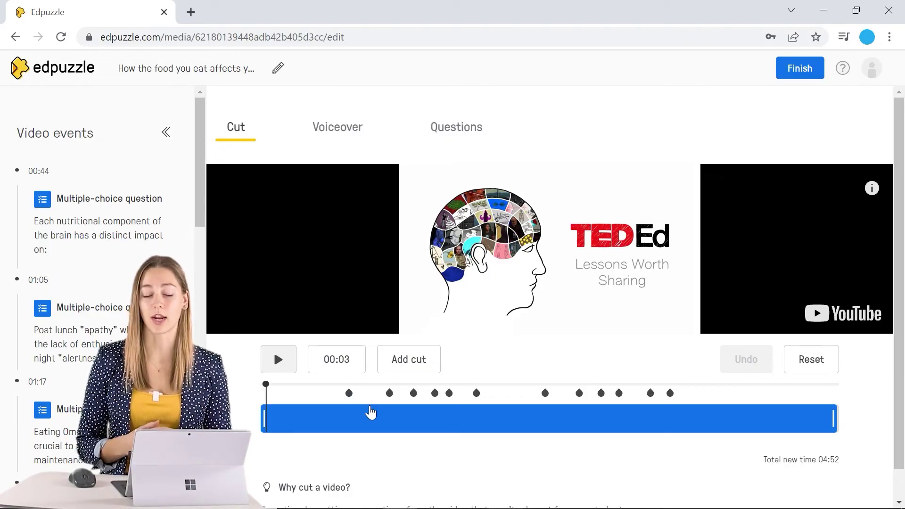
left_click_drag(263, 419, 283, 422)
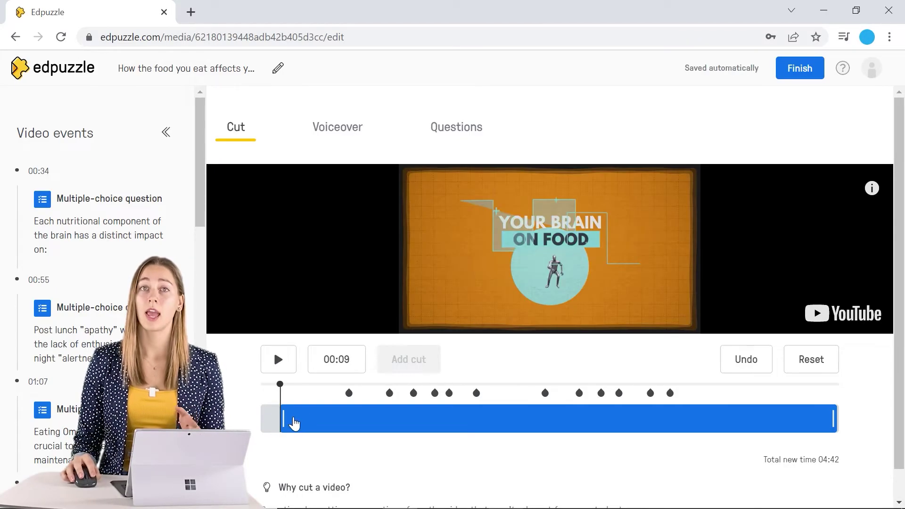
Step: Open the first multiple-choice question on the timeline for editing and look over its text and answer choices
left_click(349, 394)
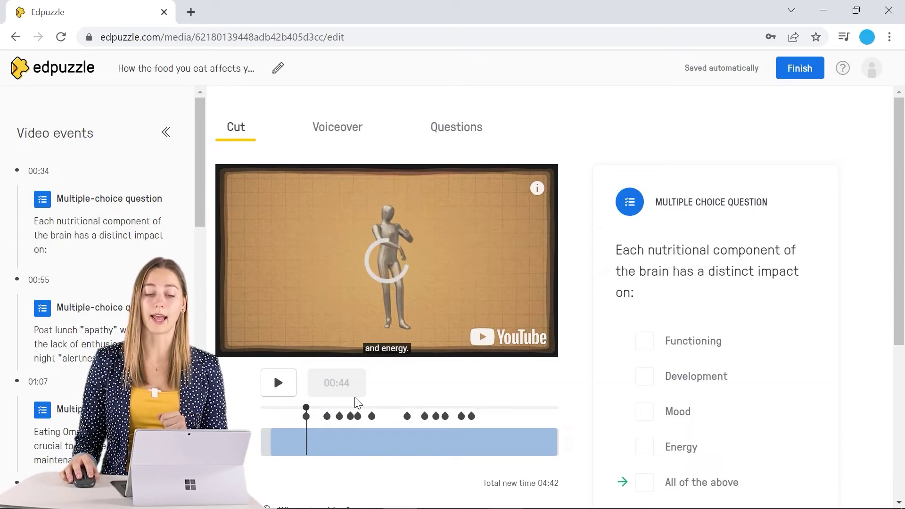
scroll(687, 288, "down", 5)
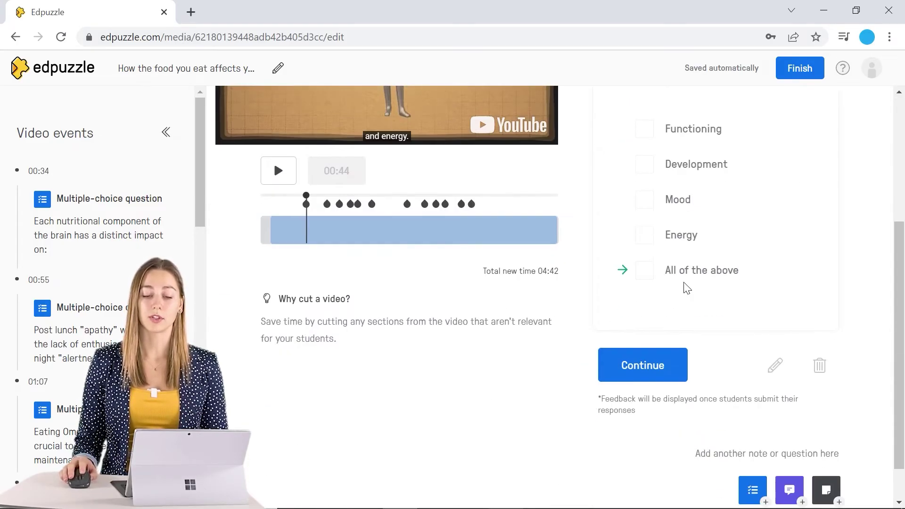
left_click(775, 367)
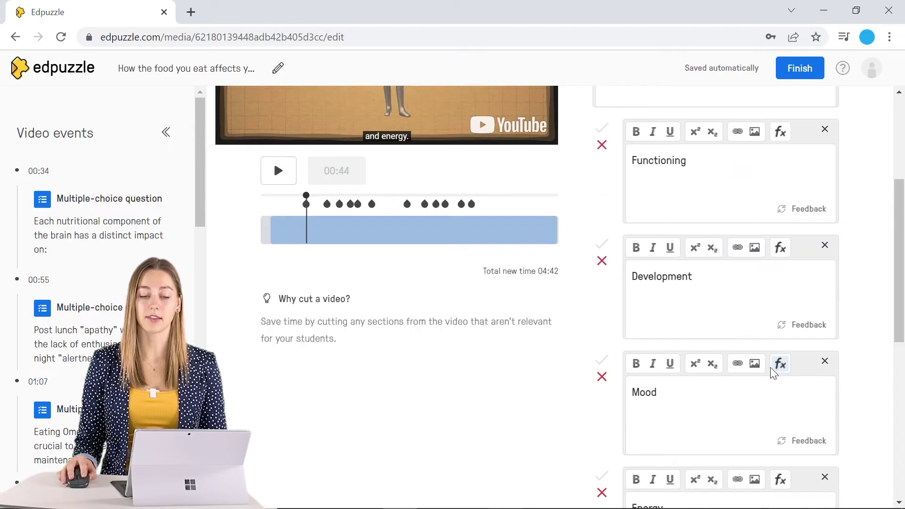
scroll(634, 254, "up", 5)
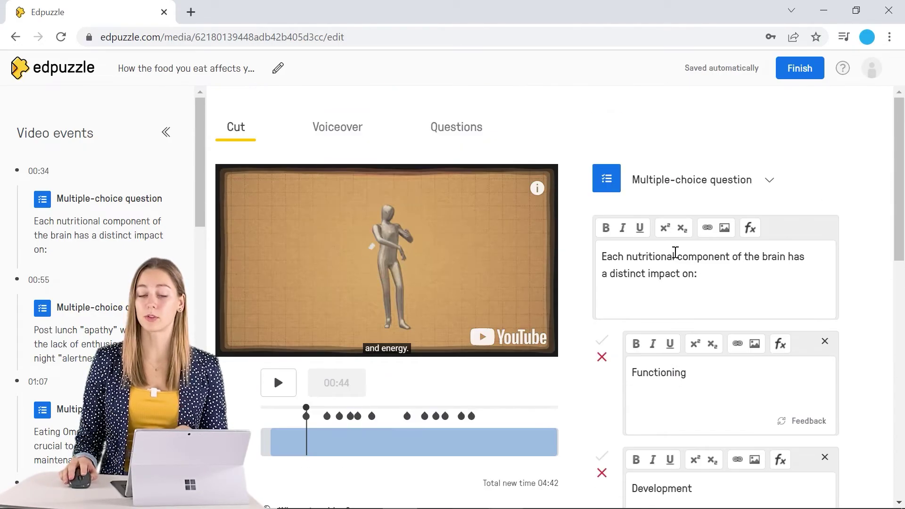
scroll(636, 354, "down", 2)
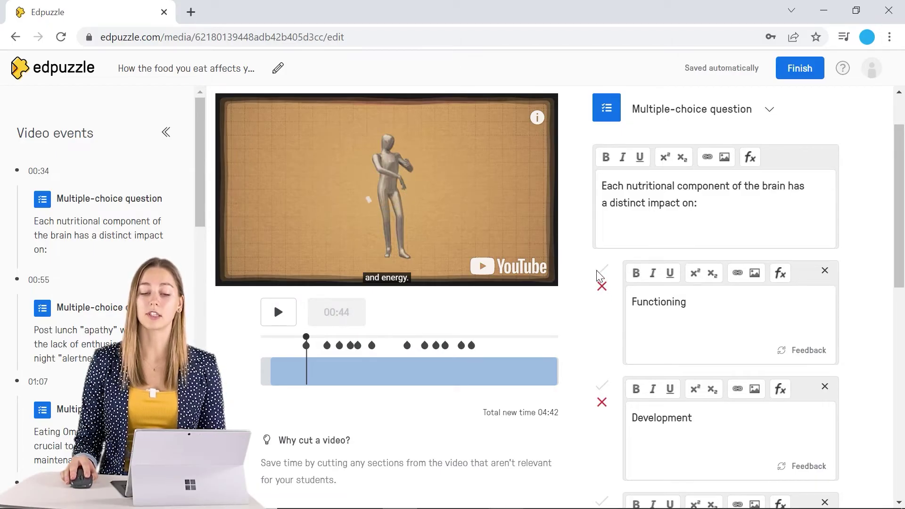
scroll(597, 276, "down", 9)
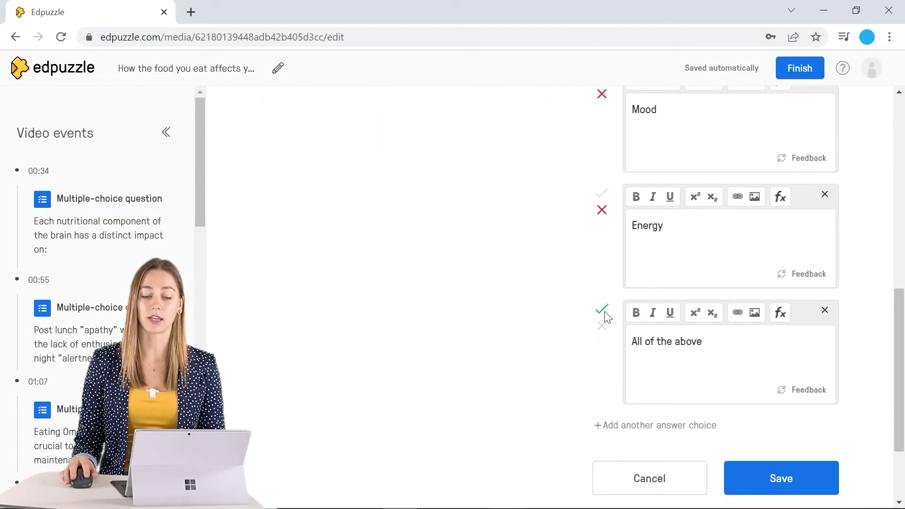
Step: Mark "All of the above" as incorrect and back as correct, and review the question's other answer choices
left_click(603, 327)
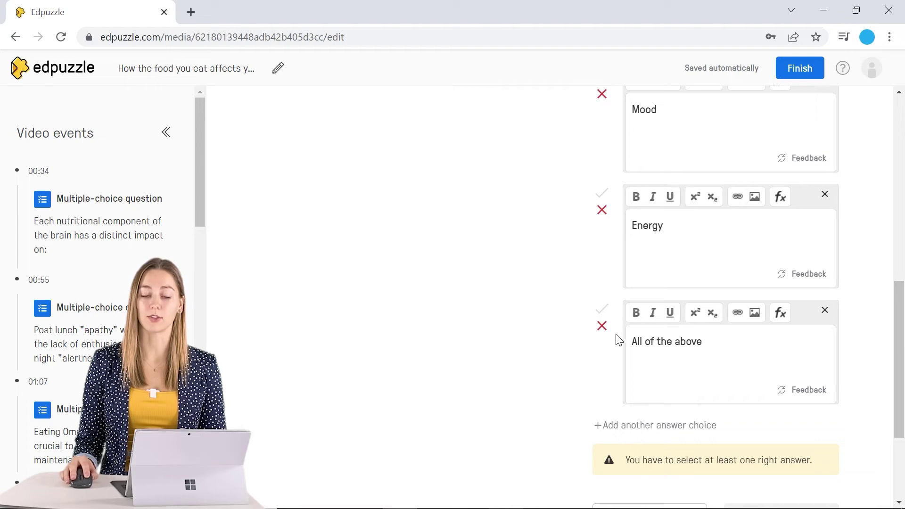
left_click(602, 310)
scroll(655, 391, "up", 10)
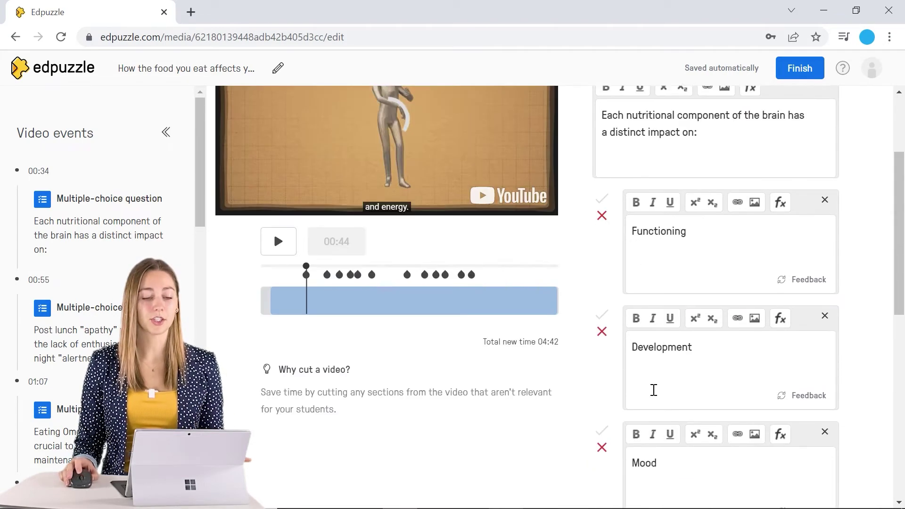
scroll(648, 365, "down", 12)
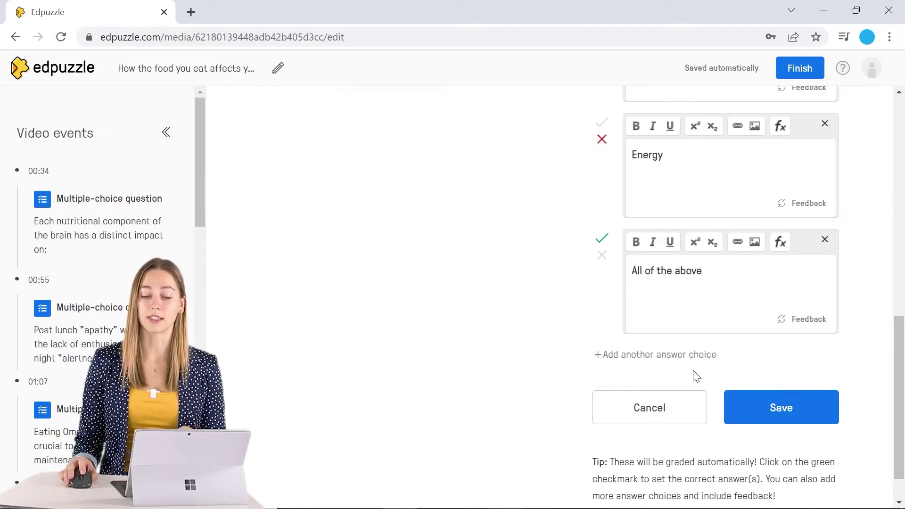
scroll(730, 390, "up", 9)
scroll(466, 160, "up", 3)
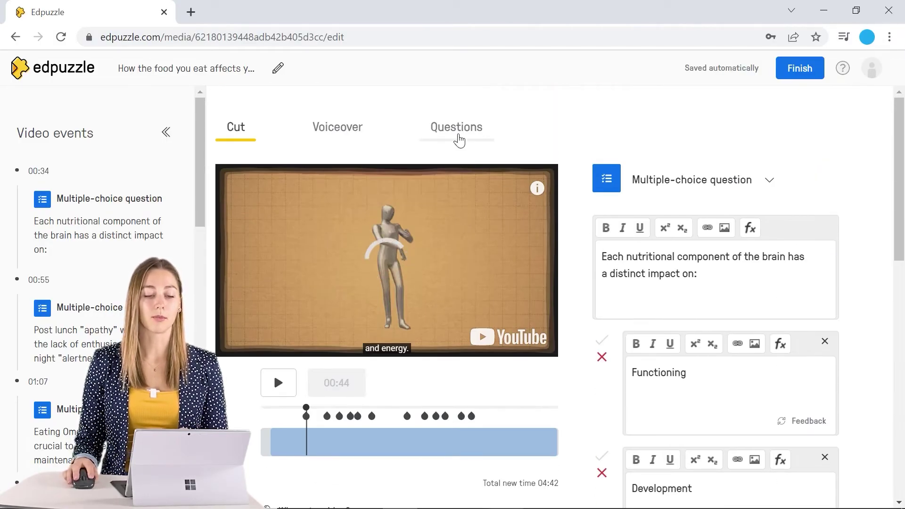
Step: Show the question editor with its options for adding notes or questions, and finish editing the video
left_click(459, 137)
scroll(456, 235, "down", 5)
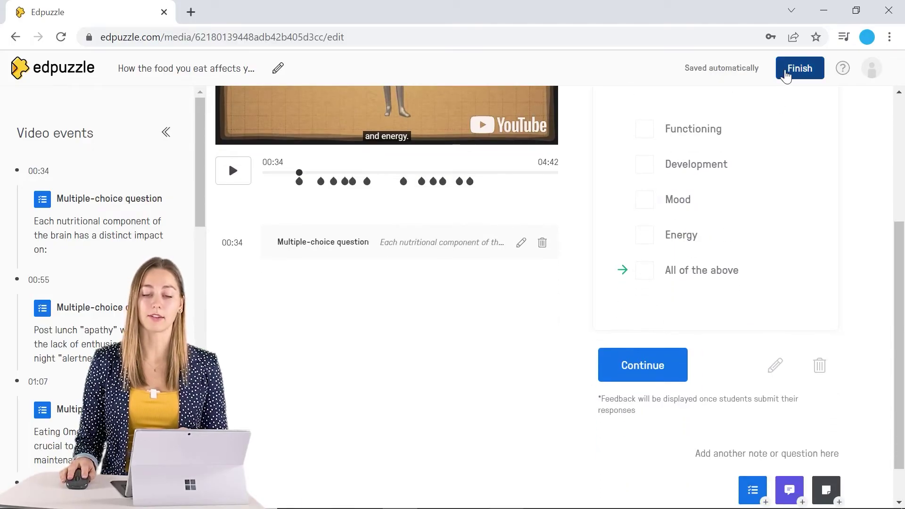
left_click(800, 68)
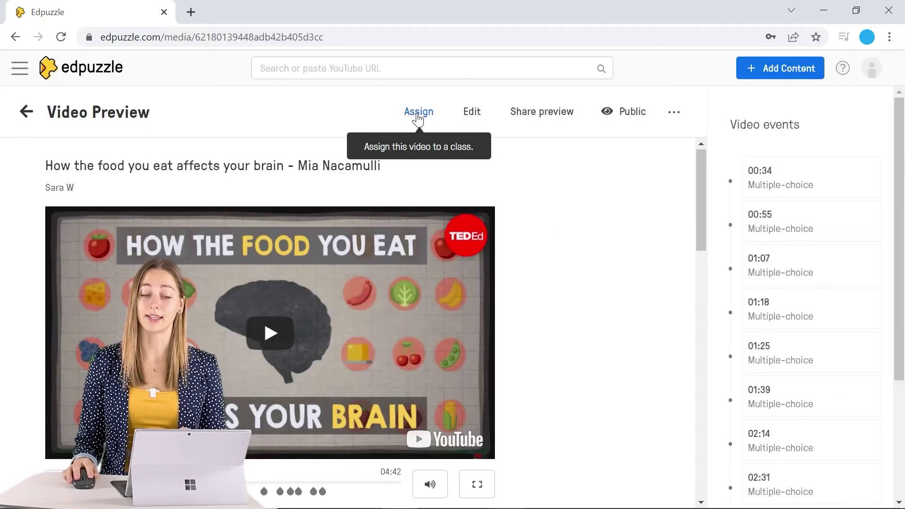
Step: Set up assigning the edited video to a class and select the InknoeEDU class
left_click(417, 116)
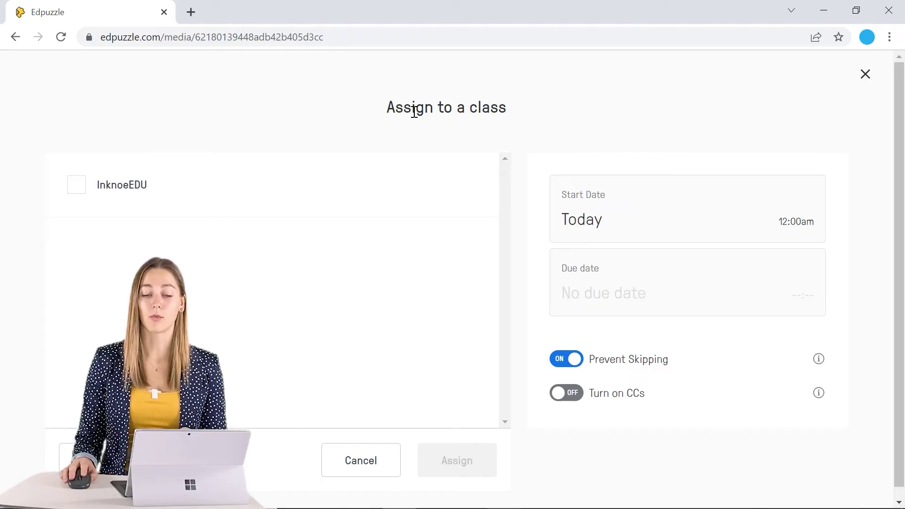
left_click(141, 197)
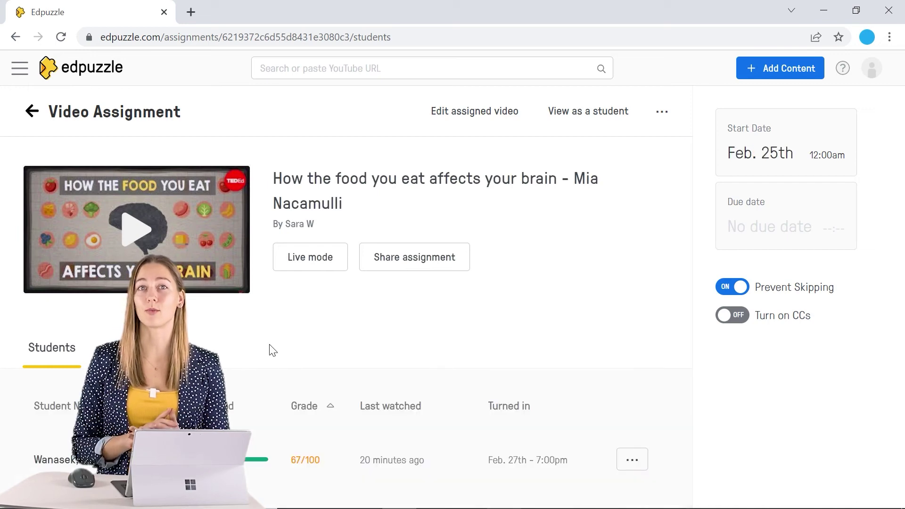
Step: Check the student's progress report for the assignment, and return to the InknoeEDU class to show its gradebook
left_click(300, 473)
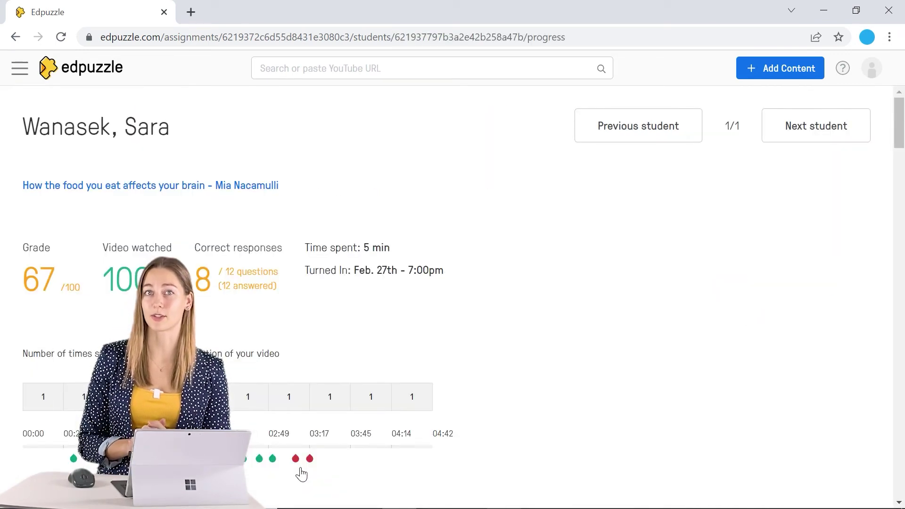
left_click(12, 40)
left_click(30, 111)
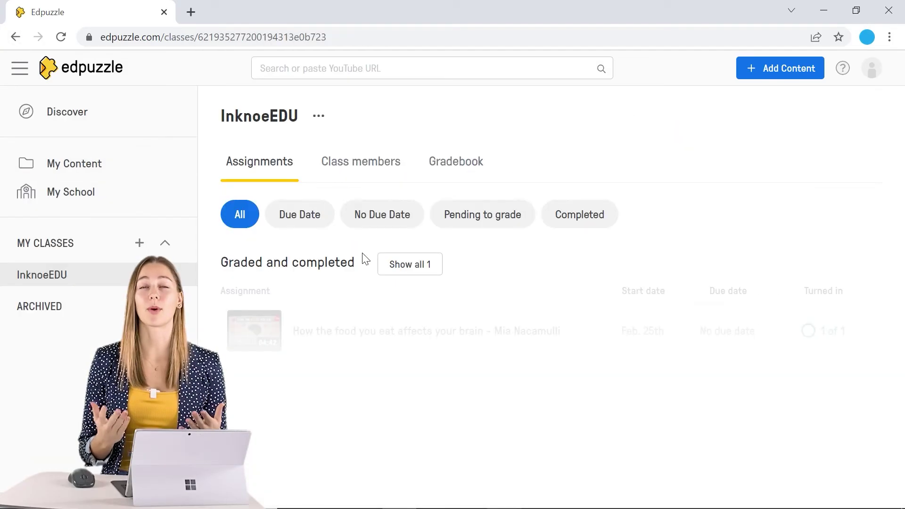
left_click(471, 171)
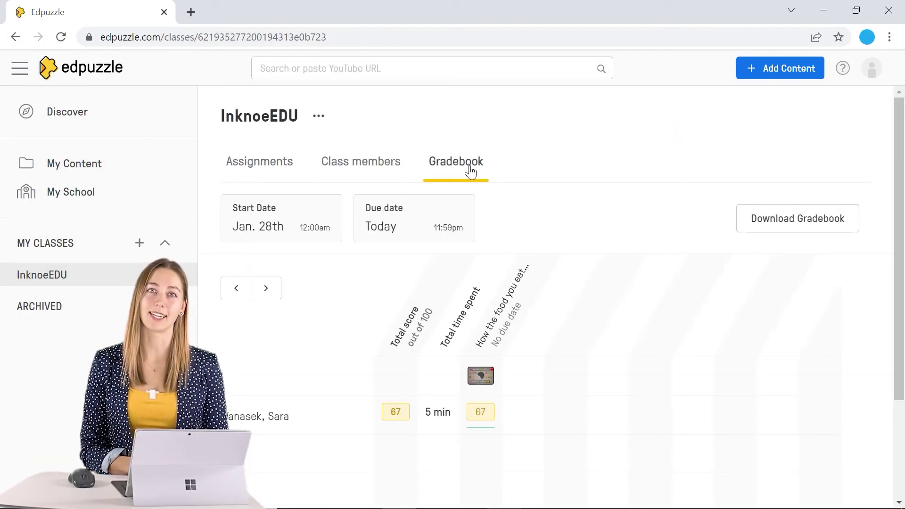